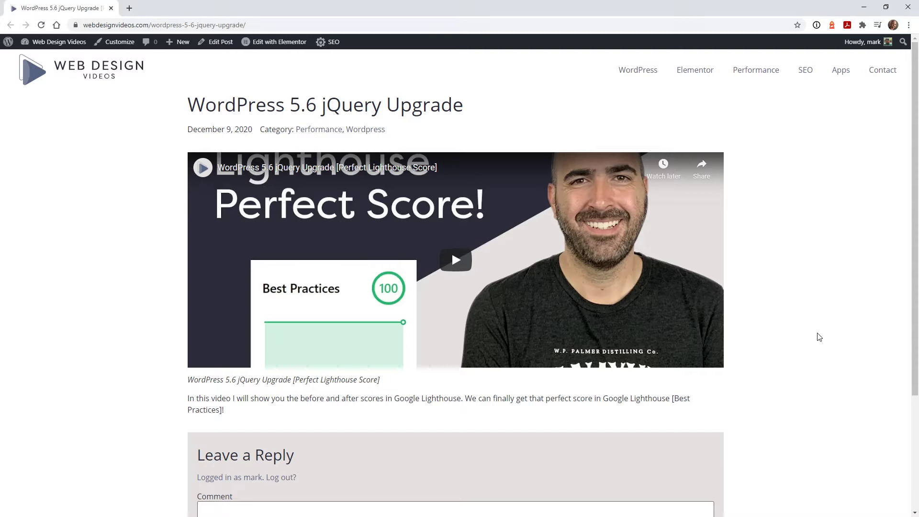
# Open developer tools beside the post and shrink the page to a phone-sized width.
pyautogui.hotkey('ctrl', 'shift', 'j')
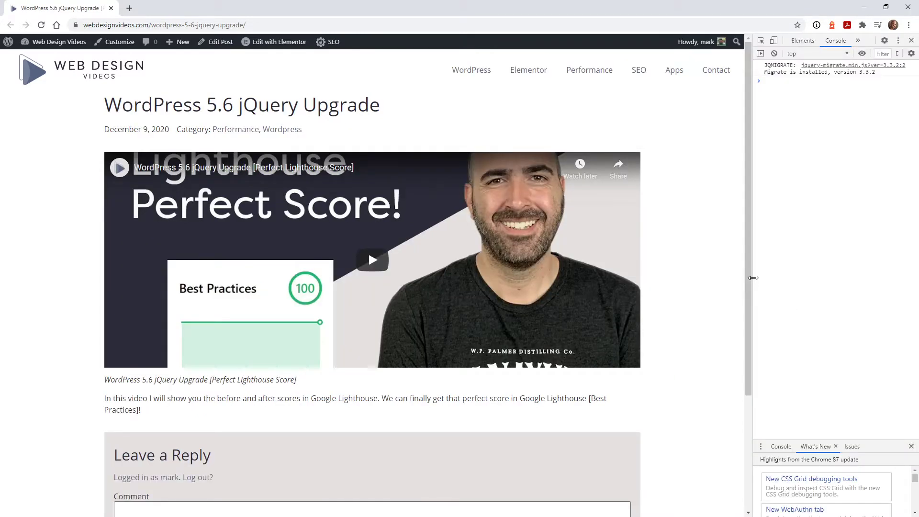
pyautogui.moveTo(752, 277)
pyautogui.mouseDown()
pyautogui.moveTo(121, 274)
pyautogui.moveTo(291, 274)
pyautogui.moveTo(168, 282)
pyautogui.moveTo(280, 278)
pyautogui.moveTo(183, 280)
pyautogui.moveTo(291, 293)
pyautogui.mouseUp()
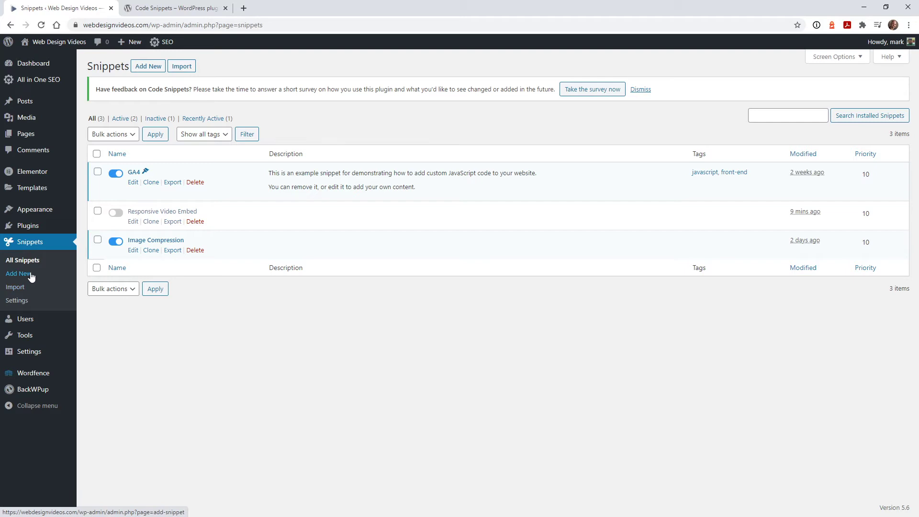
# Check the Responsive Video Embed snippet's add_theme_support( 'responsive-embeds' ) line, then save and activate it.
pyautogui.click(150, 212)
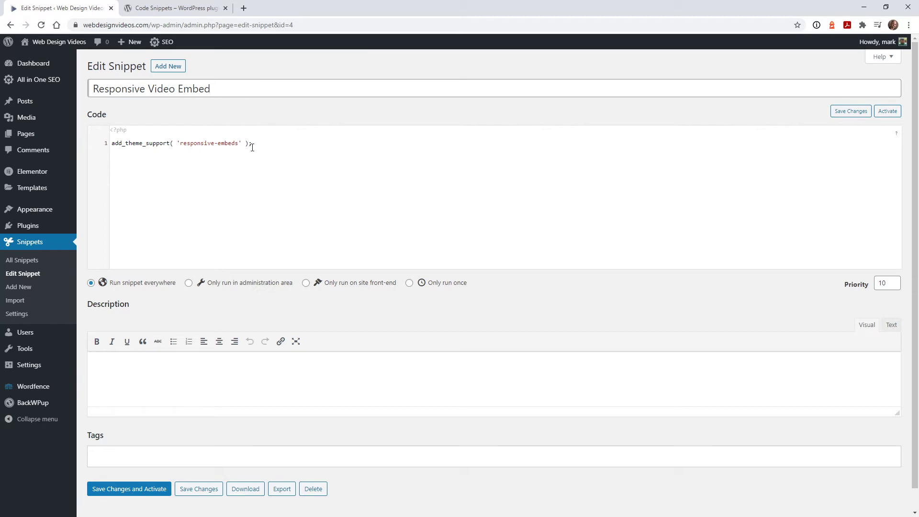
pyautogui.moveTo(252, 147); pyautogui.dragTo(113, 145)
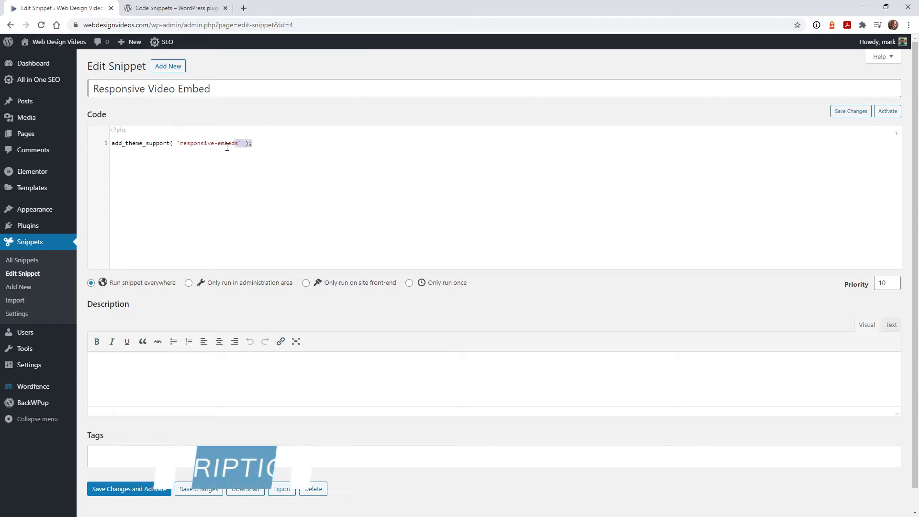
pyautogui.click(165, 167)
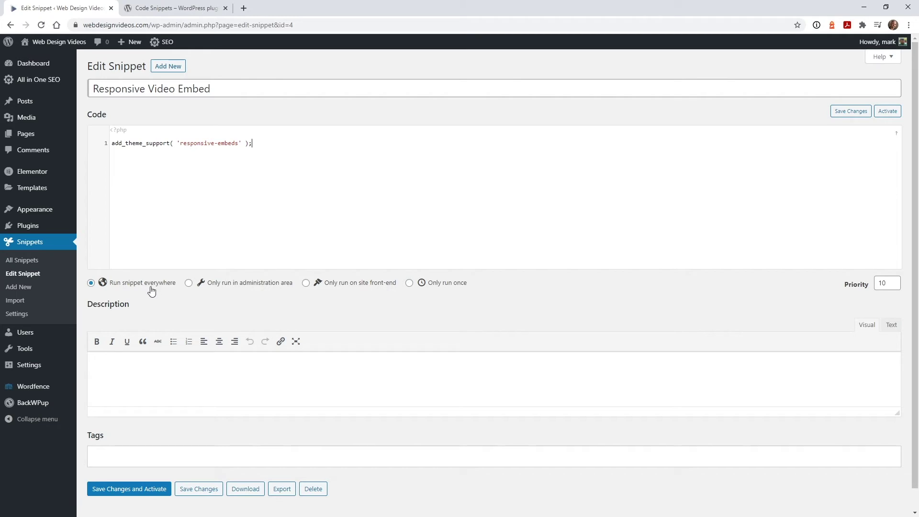
pyautogui.click(133, 489)
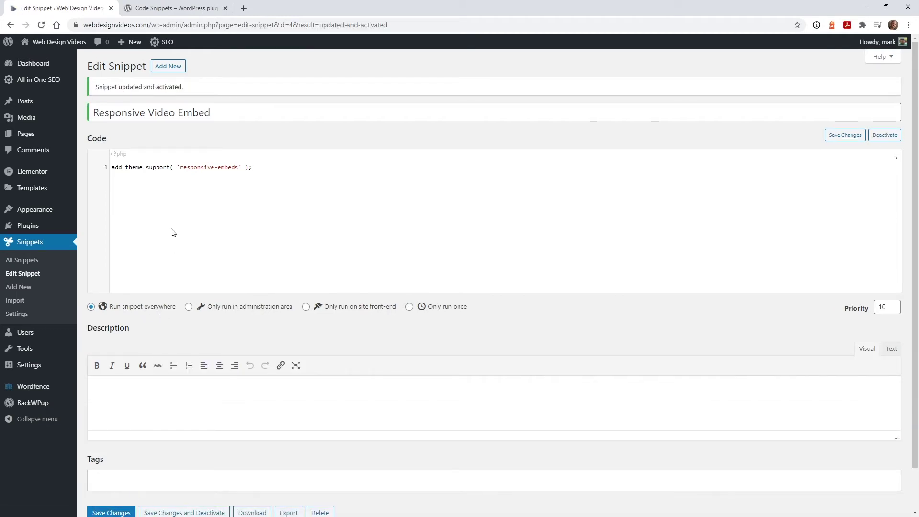
pyautogui.moveTo(25, 101)
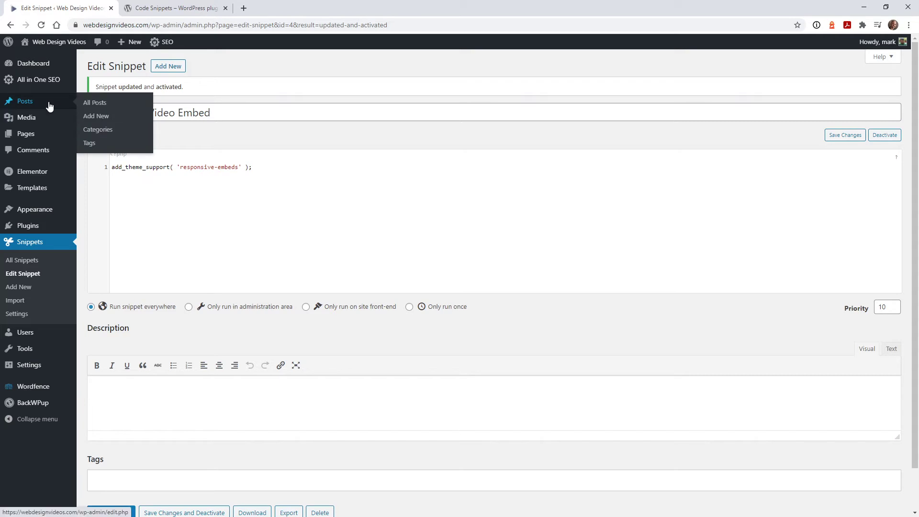
# Open the jQuery Upgrade post in a new tab and test its embed at narrow width.
pyautogui.click(49, 107)
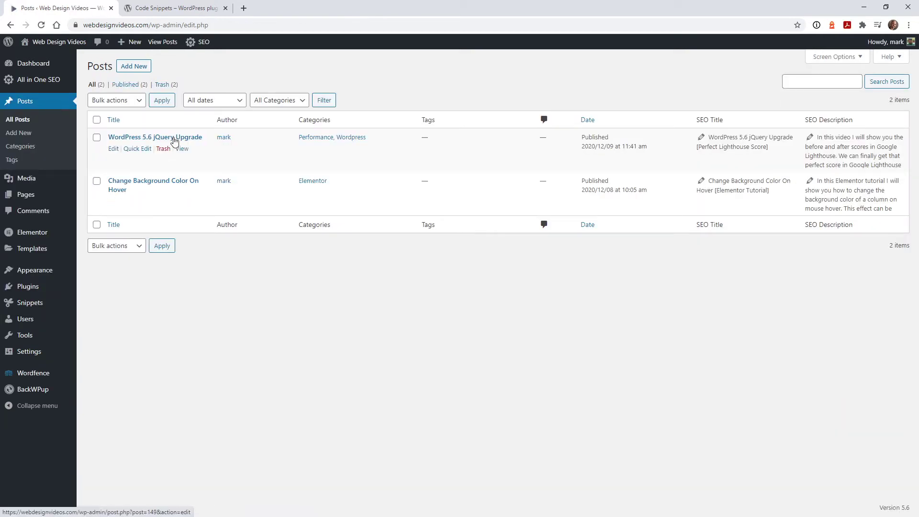
pyautogui.rightClick(172, 138)
pyautogui.click(161, 170)
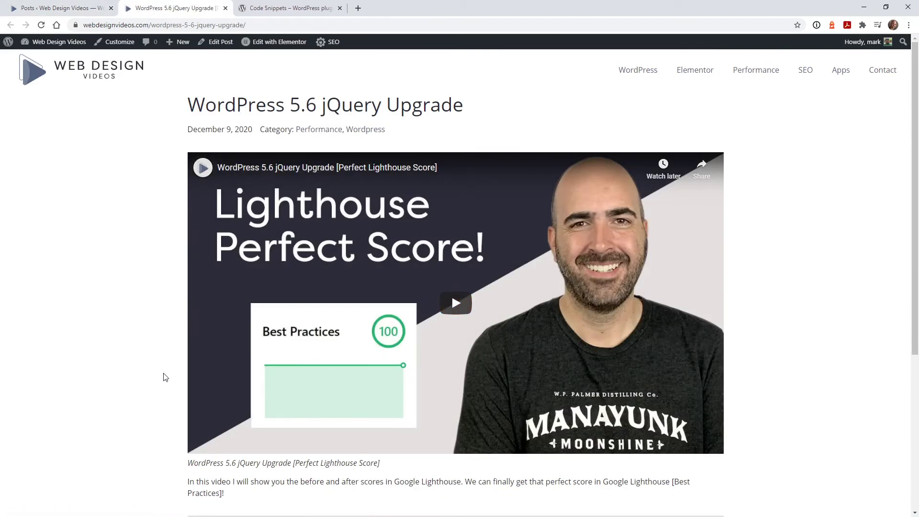
pyautogui.hotkey('ctrl', 'shift', 'j')
pyautogui.moveTo(296, 216)
pyautogui.mouseDown()
pyautogui.moveTo(439, 212)
pyautogui.moveTo(537, 227)
pyautogui.moveTo(189, 283)
pyautogui.moveTo(283, 275)
pyautogui.moveTo(244, 282)
pyautogui.moveTo(175, 282)
pyautogui.moveTo(746, 284)
pyautogui.mouseUp()
# Close developer tools, edit the jQuery Upgrade post, and select its YouTube embed block.
pyautogui.click(911, 41)
pyautogui.click(82, 9)
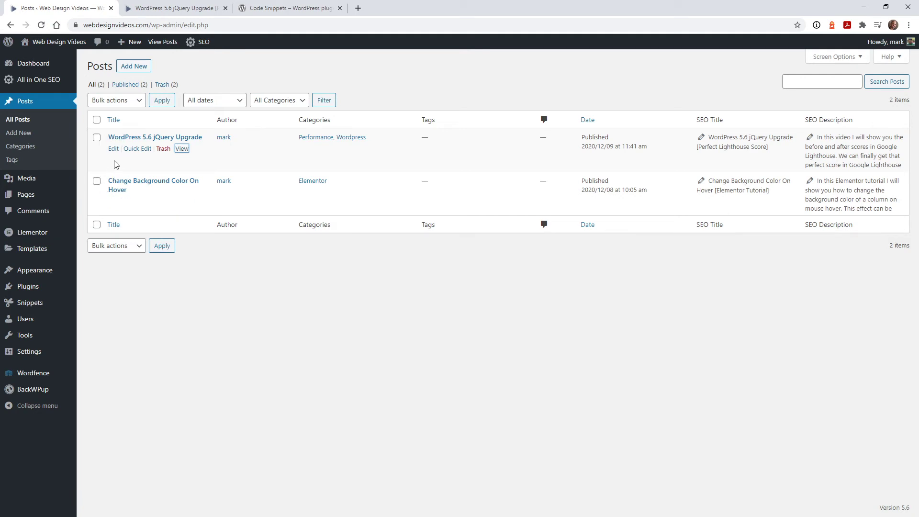
pyautogui.click(113, 152)
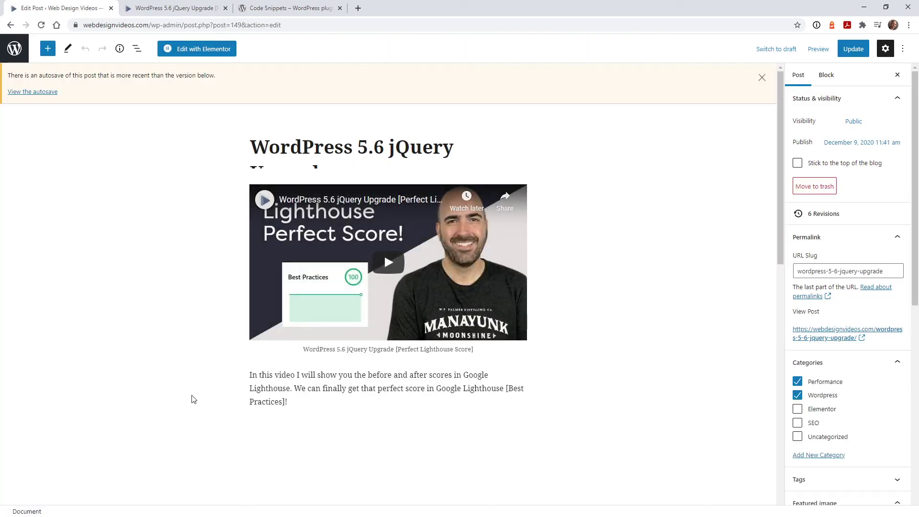
pyautogui.click(450, 289)
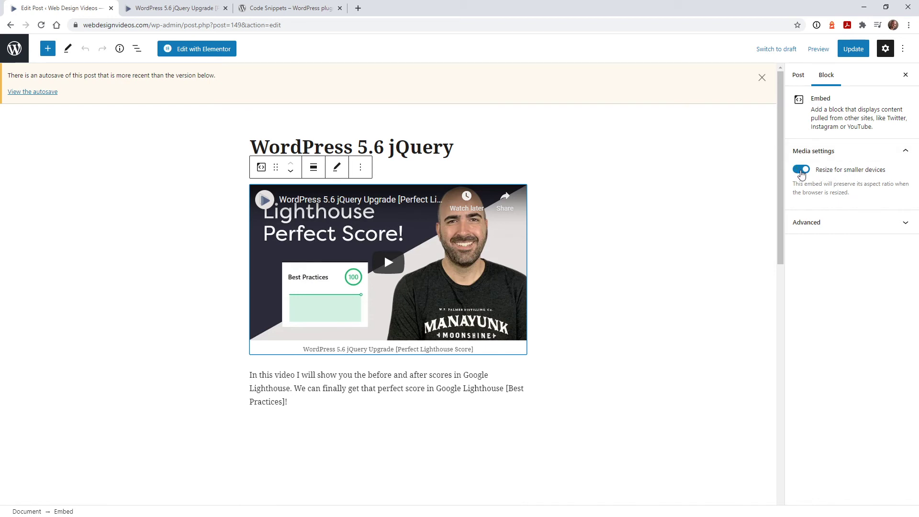
# Turn off Resize for smaller devices and preview the post at mobile width, then return to the editor.
pyautogui.click(801, 170)
pyautogui.click(820, 51)
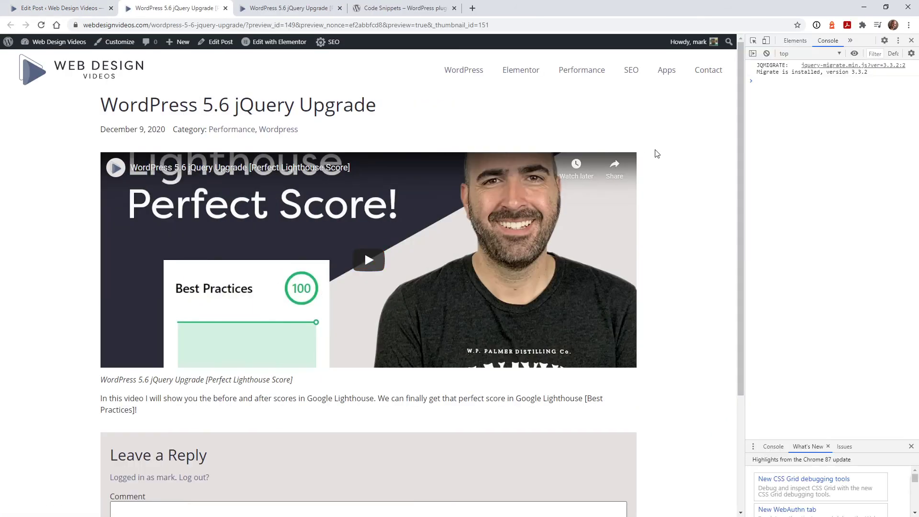
pyautogui.moveTo(741, 158); pyautogui.dragTo(207, 281)
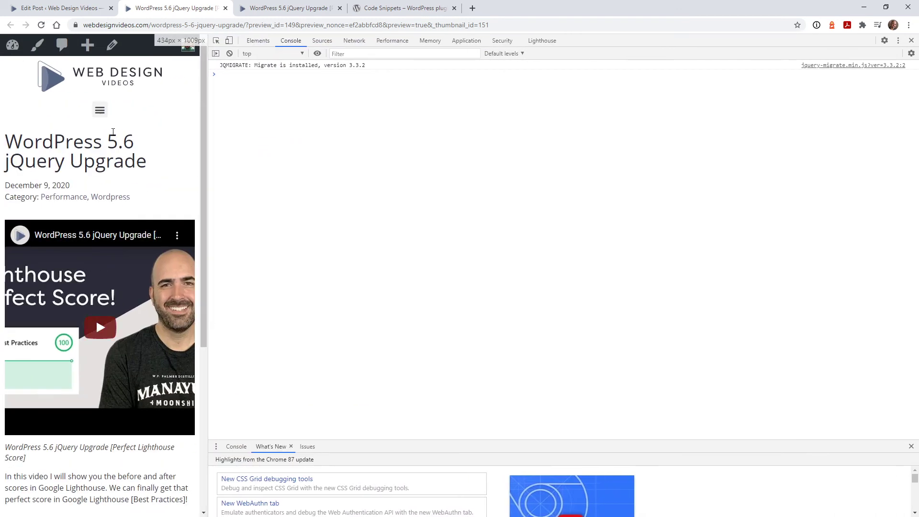
pyautogui.click(82, 7)
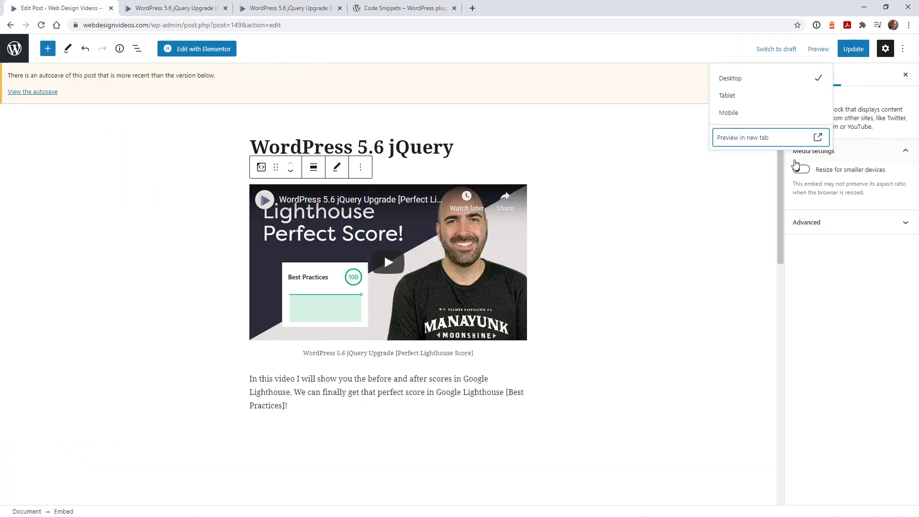
# Re-enable Resize for smaller devices on the embed and update the post.
pyautogui.click(801, 171)
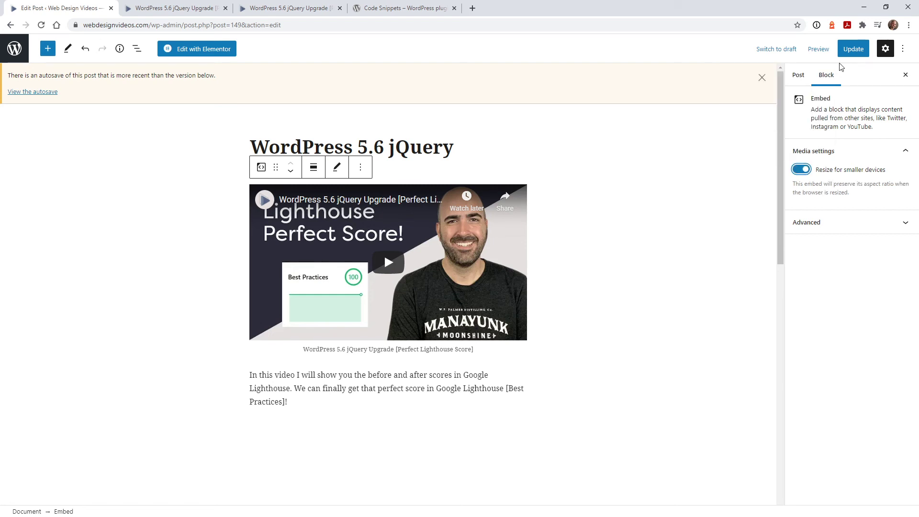
pyautogui.click(856, 50)
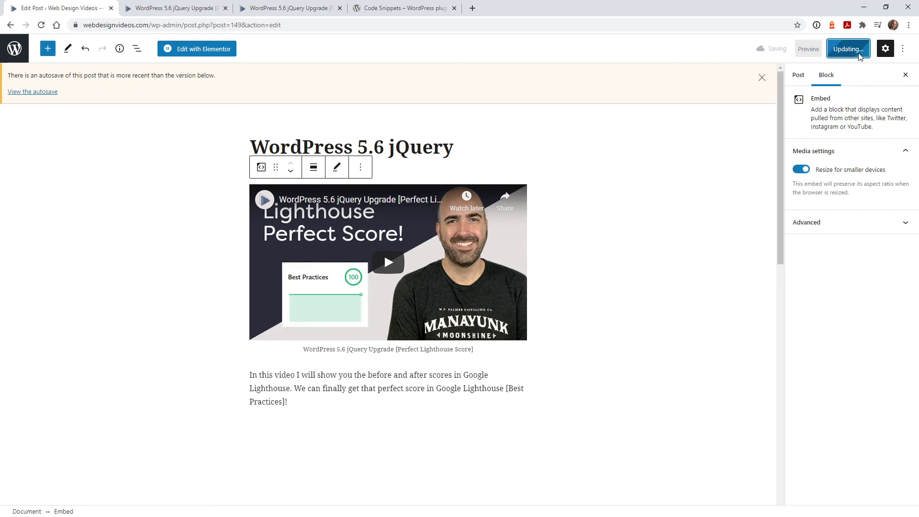